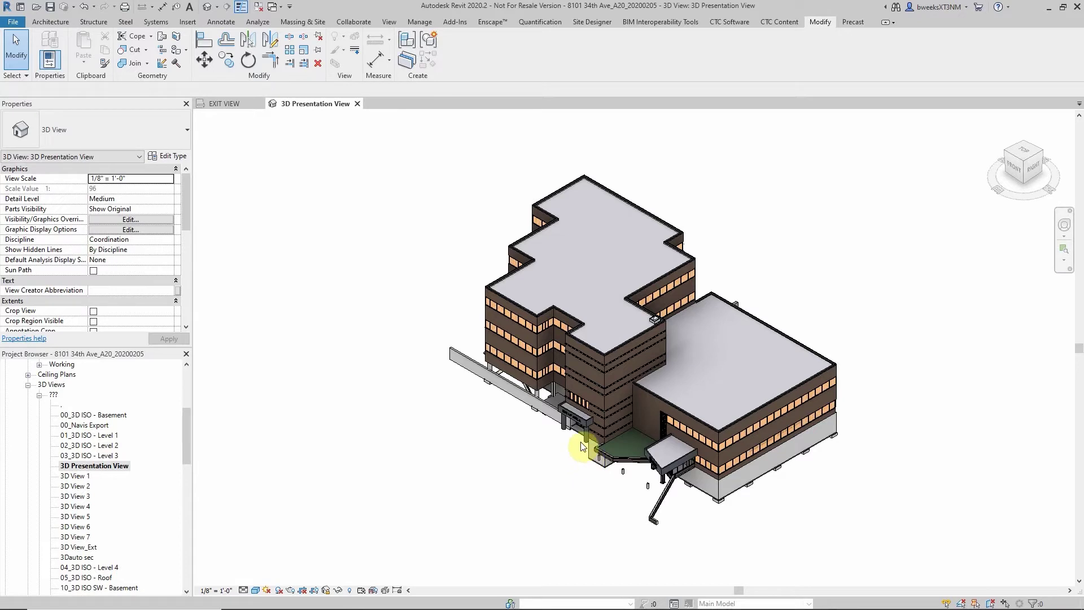
Make a displacement set from the left entrance column, the canopy walls and the canopy roof.
scroll(583, 446, "up", 8)
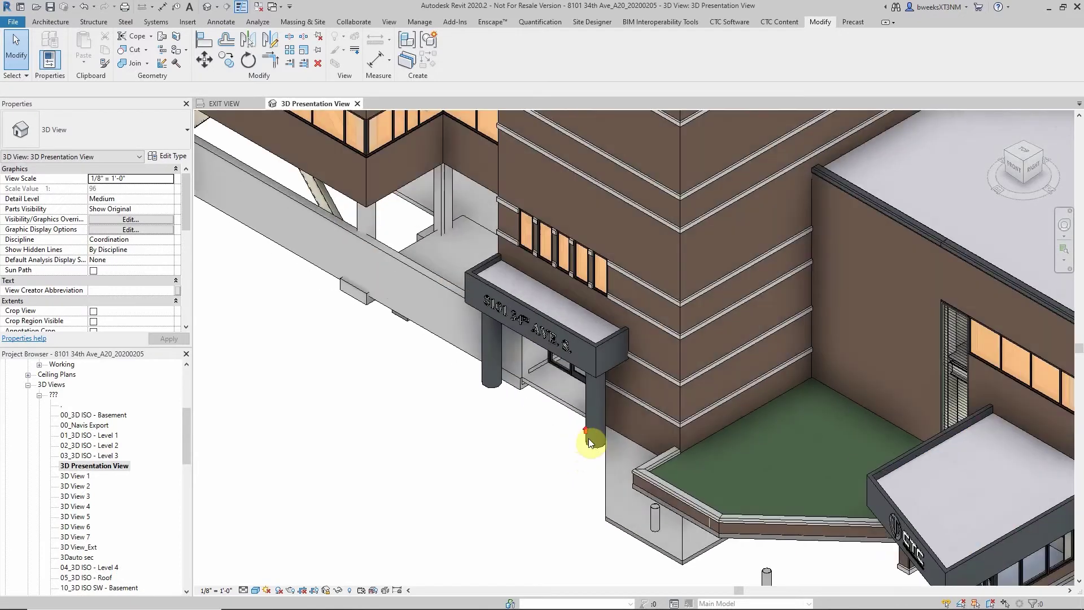
key("Caps_Lock")
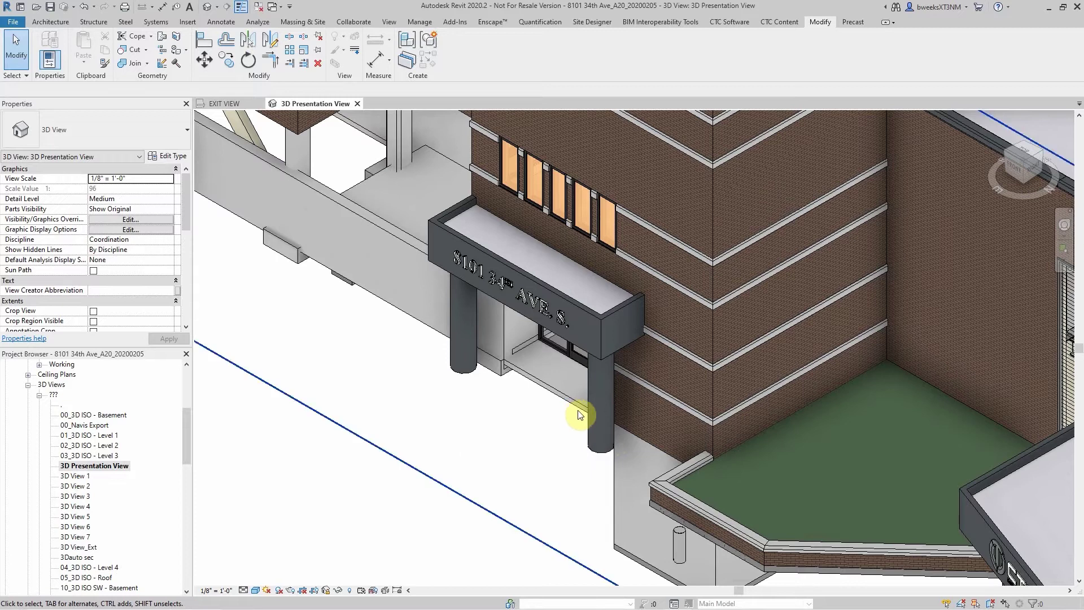
left_click(610, 404)
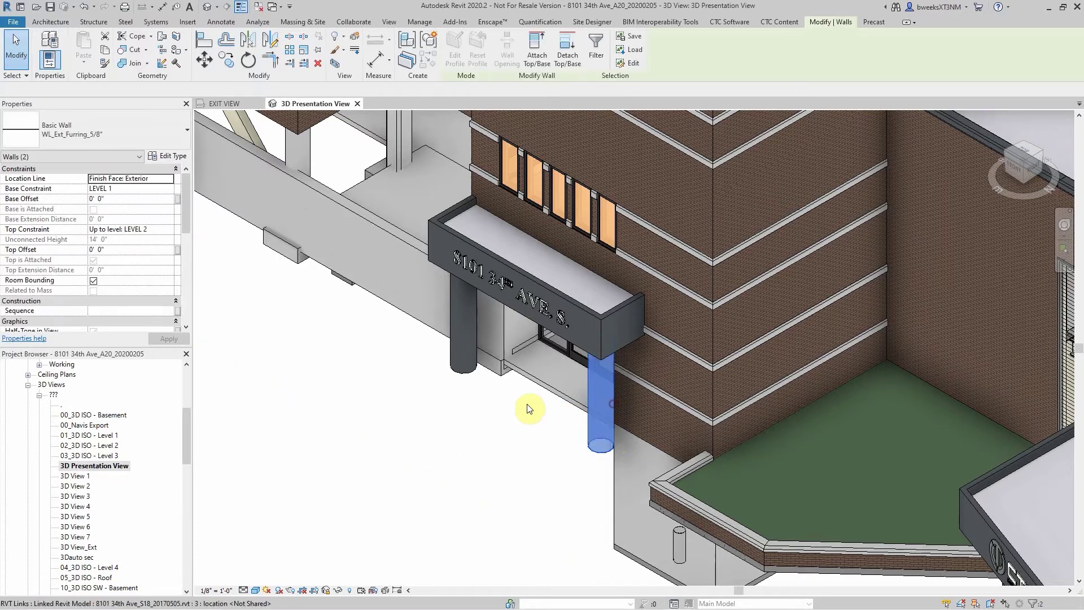
left_click(476, 333)
left_click(613, 313, "ctrl")
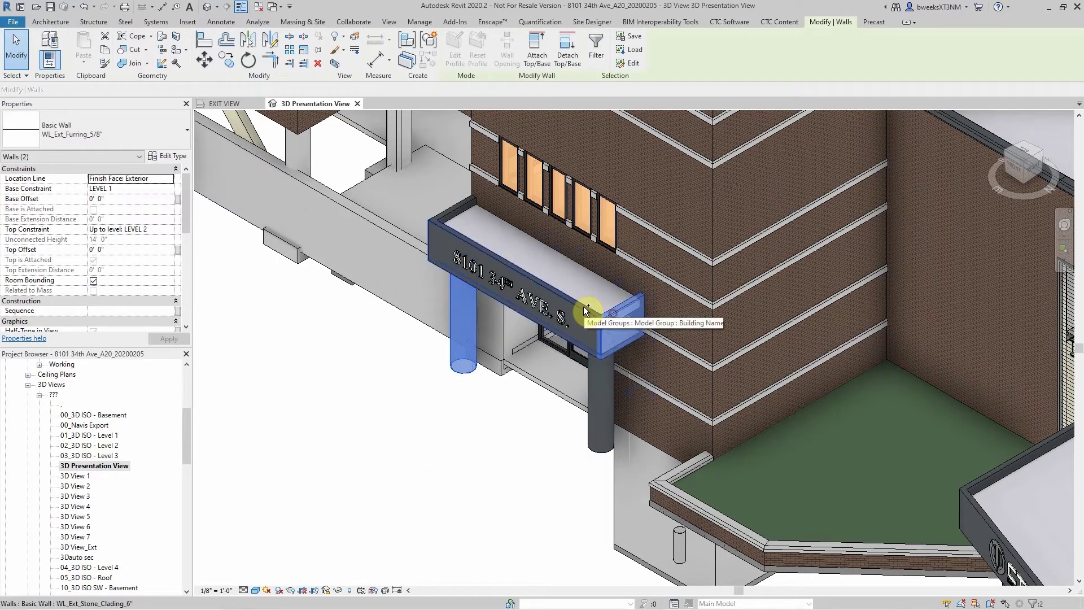
left_click(475, 232, "ctrl")
left_click(444, 208, "ctrl")
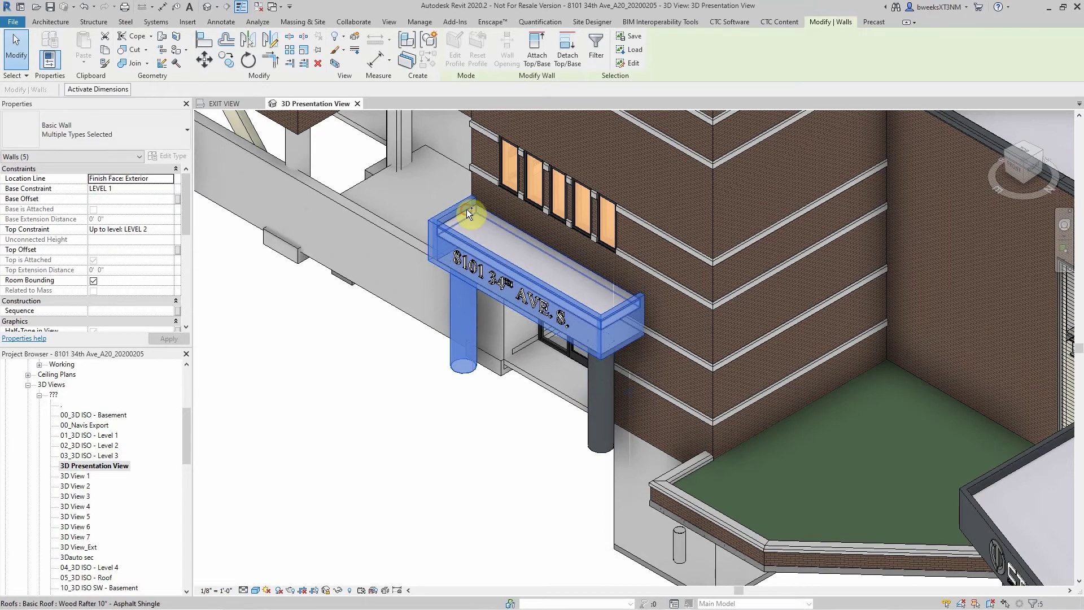
left_click(495, 246, "ctrl")
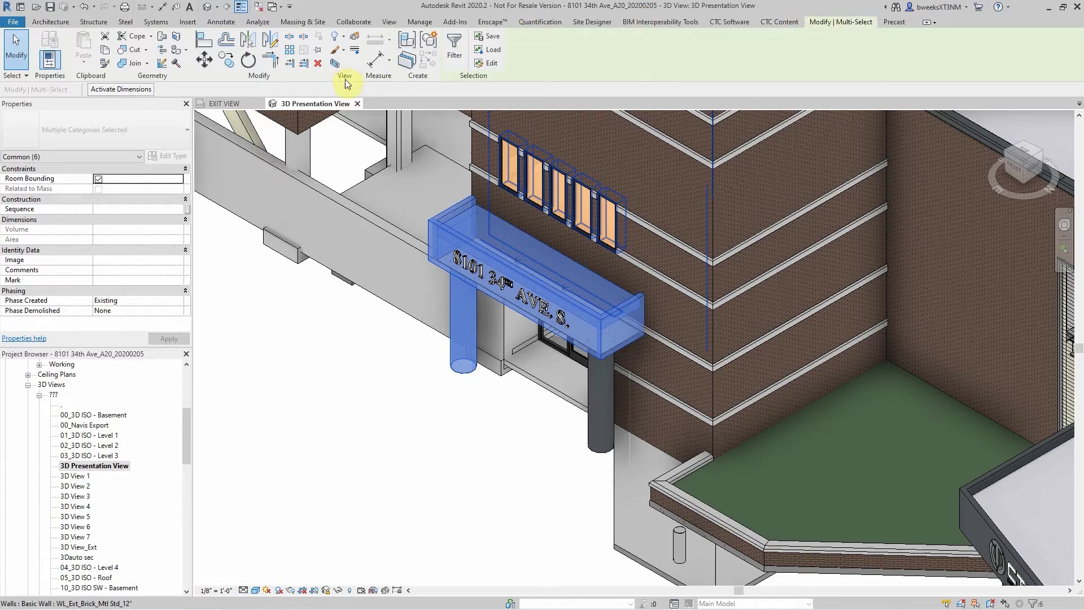
left_click(355, 39)
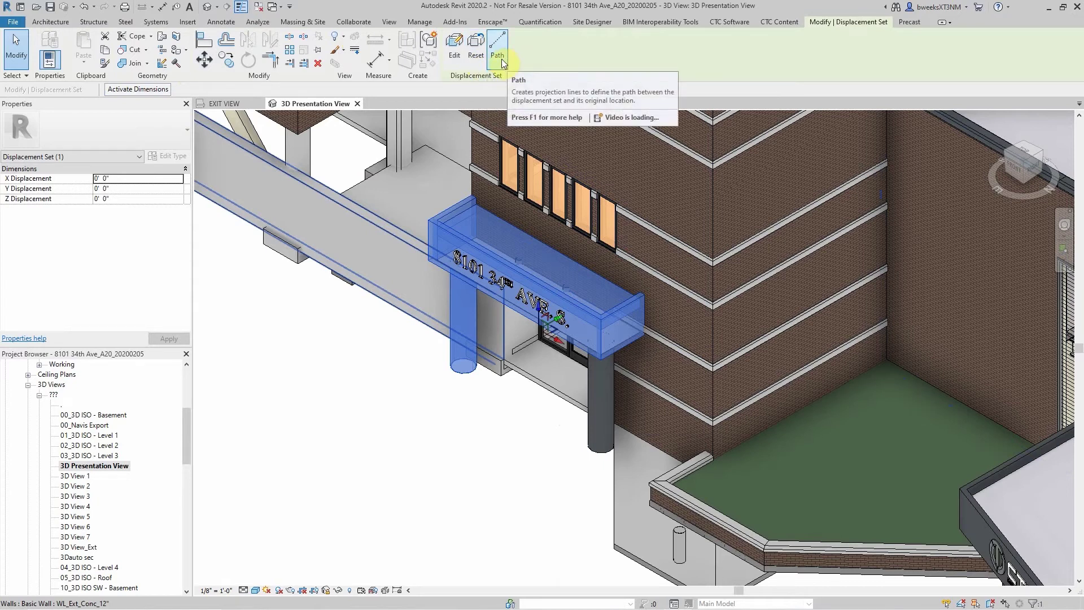
Move the canopy displacement set 20 feet out from the facade.
left_click(204, 58)
left_click(577, 475)
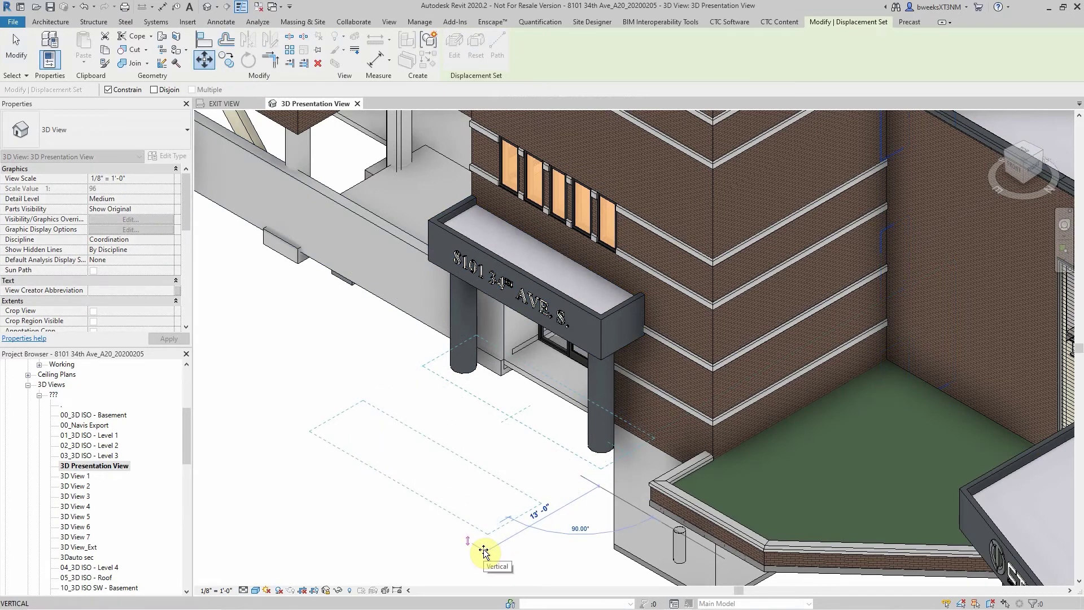
type("20")
key("Return")
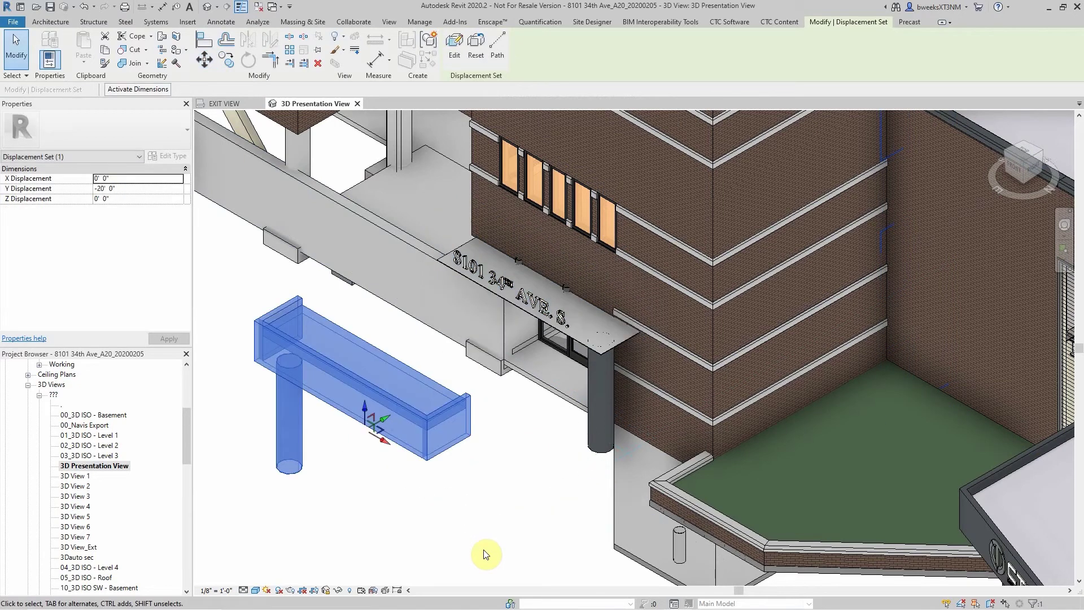
left_click(514, 501)
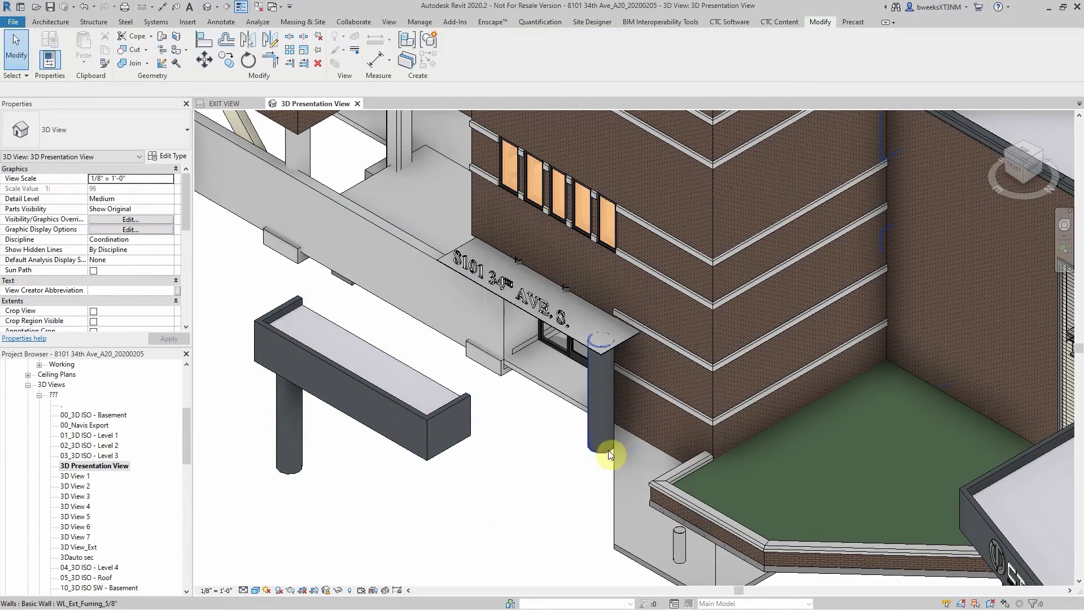
left_click(431, 433)
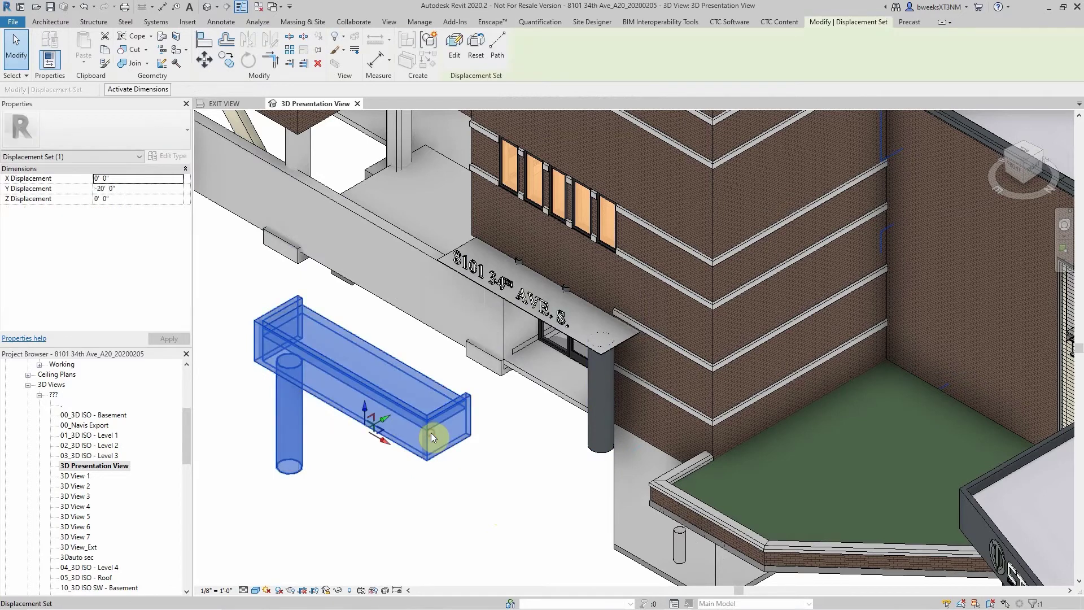
Add the 8101 34th AVE. S. lettering, the leftover canopy slab and the right column to the canopy set.
left_click(456, 56)
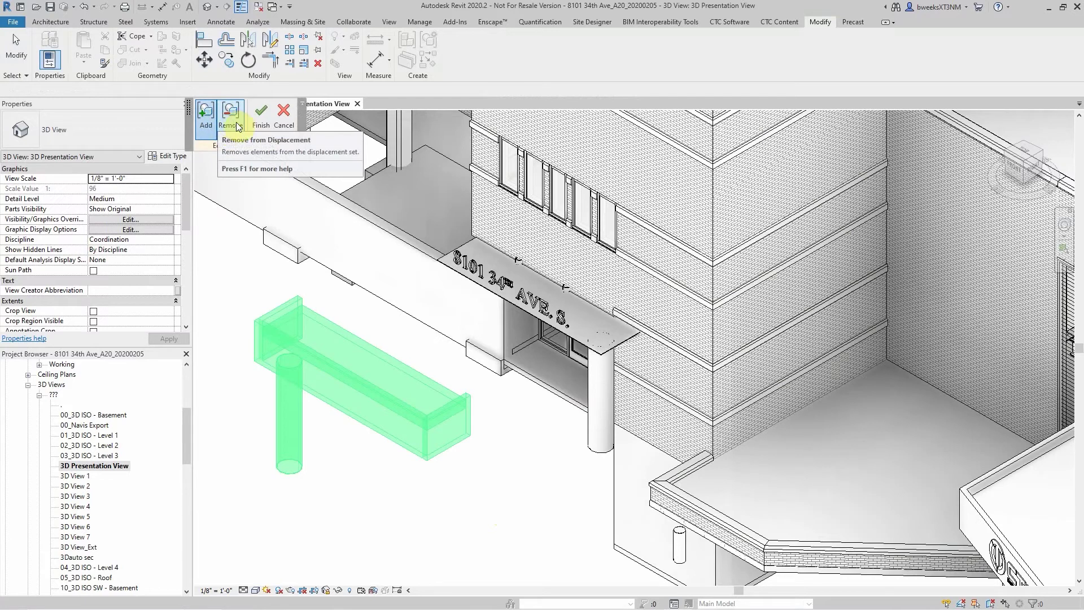
left_click(206, 113)
left_click(511, 291)
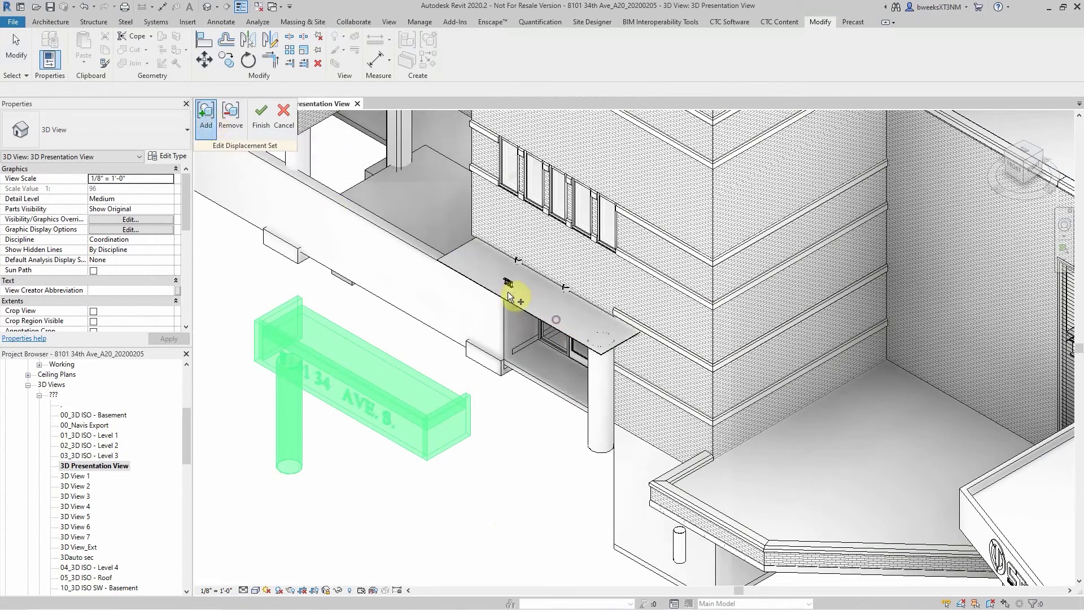
left_click(553, 321)
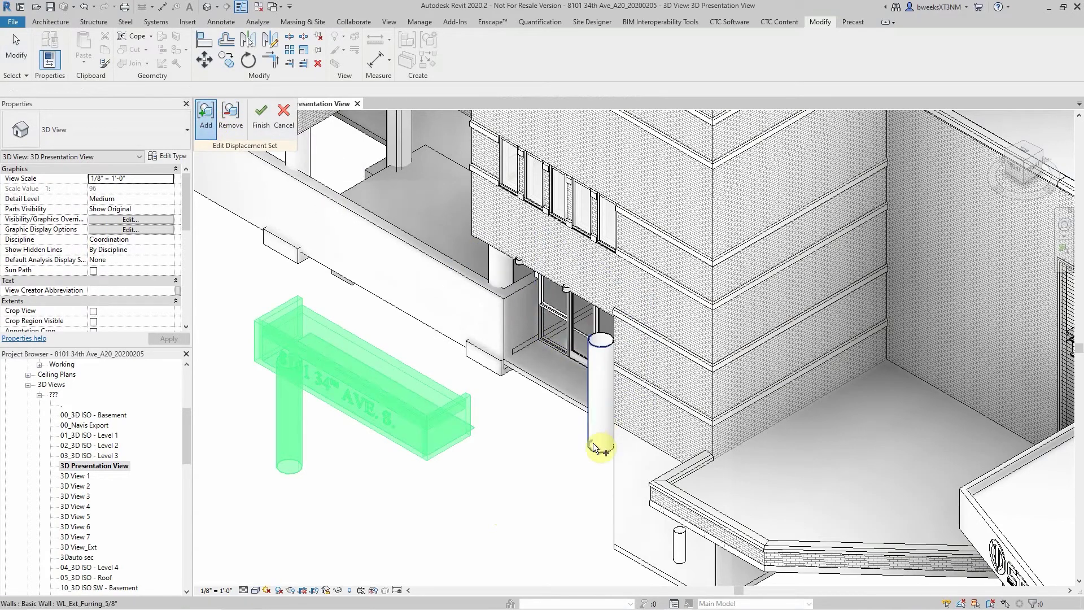
left_click(597, 450)
left_click(597, 450)
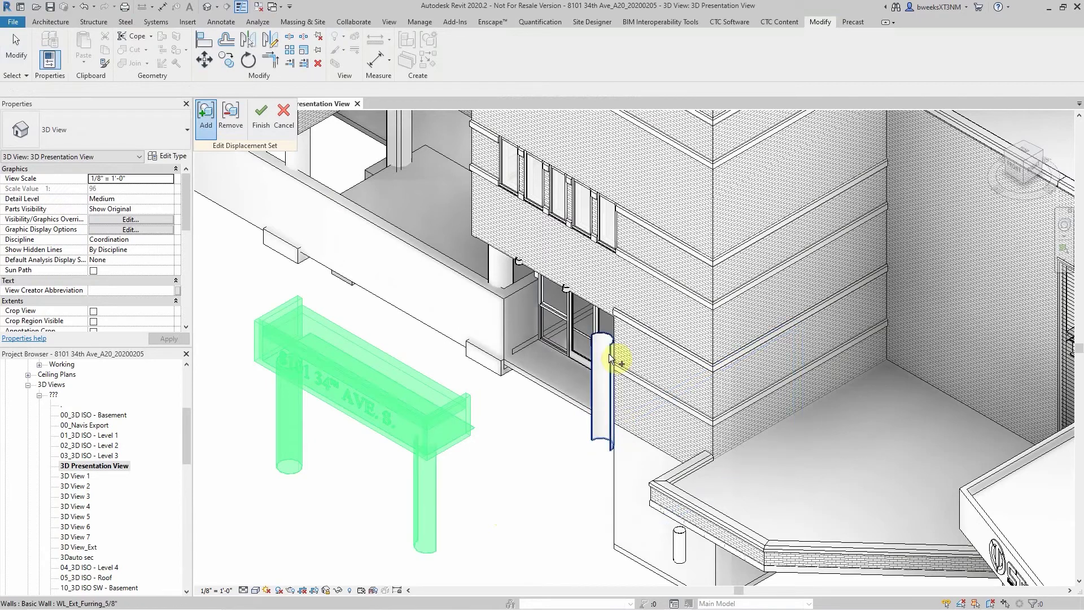
left_click(261, 113)
left_click(553, 474)
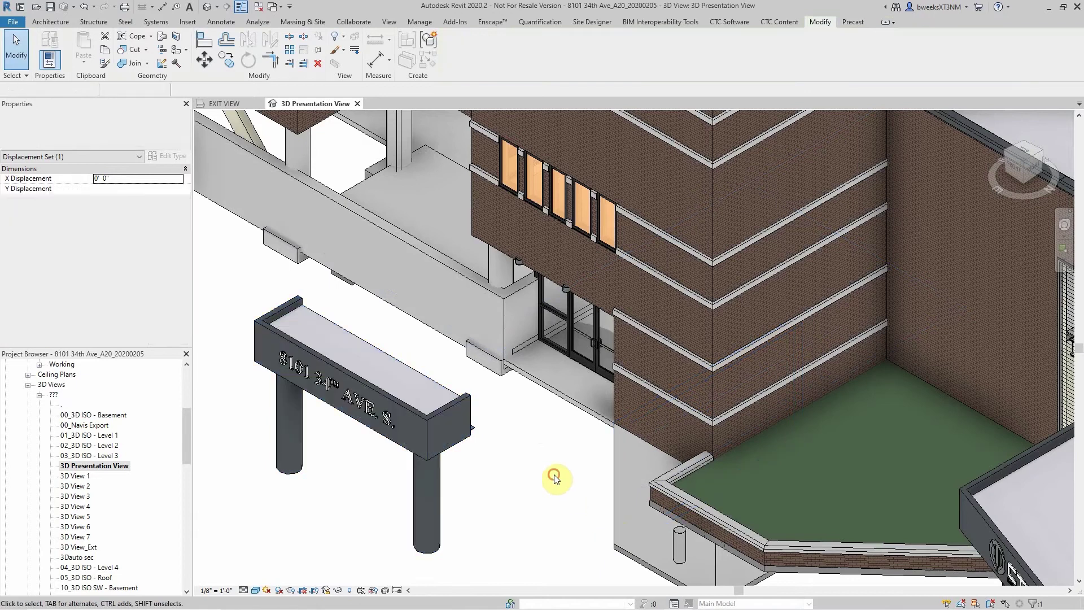
left_click(445, 409)
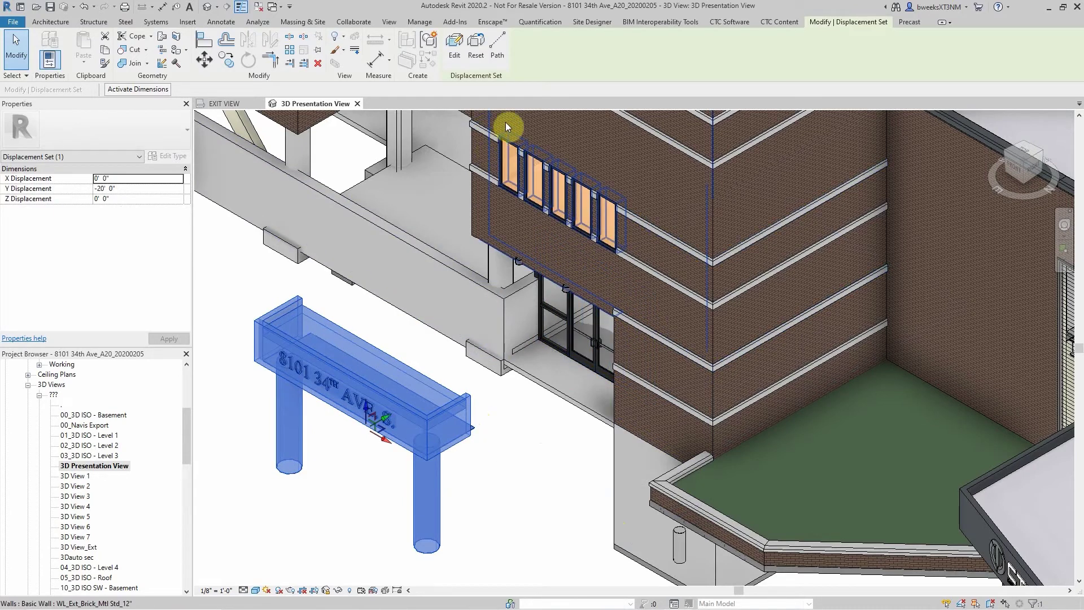
Draw dashed displacement paths from the sign's corner and both pillar bases back to the facade.
left_click(504, 53)
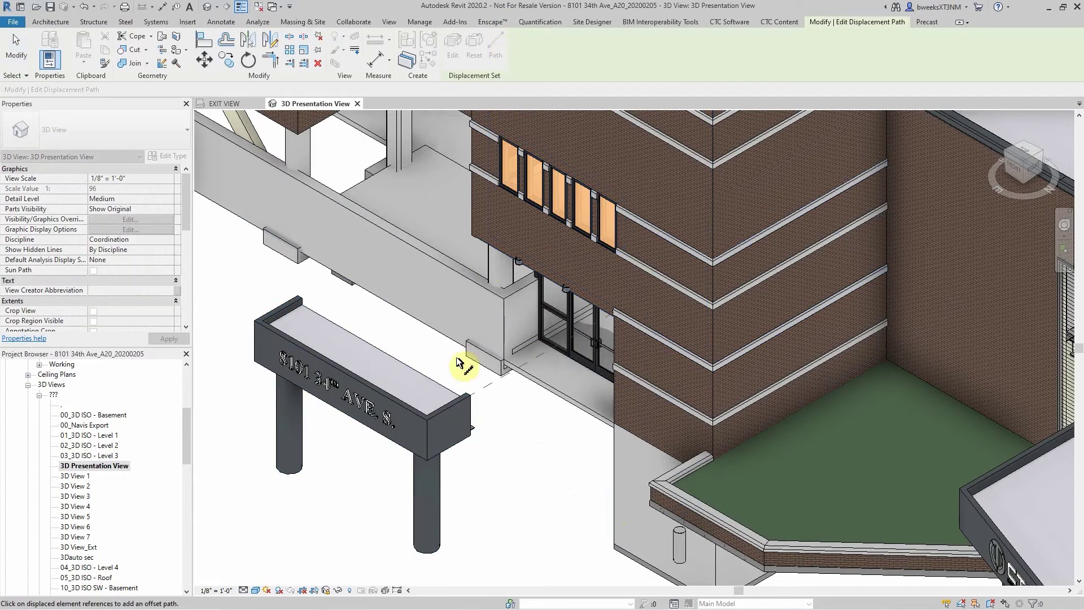
left_click(279, 309)
left_click(422, 546)
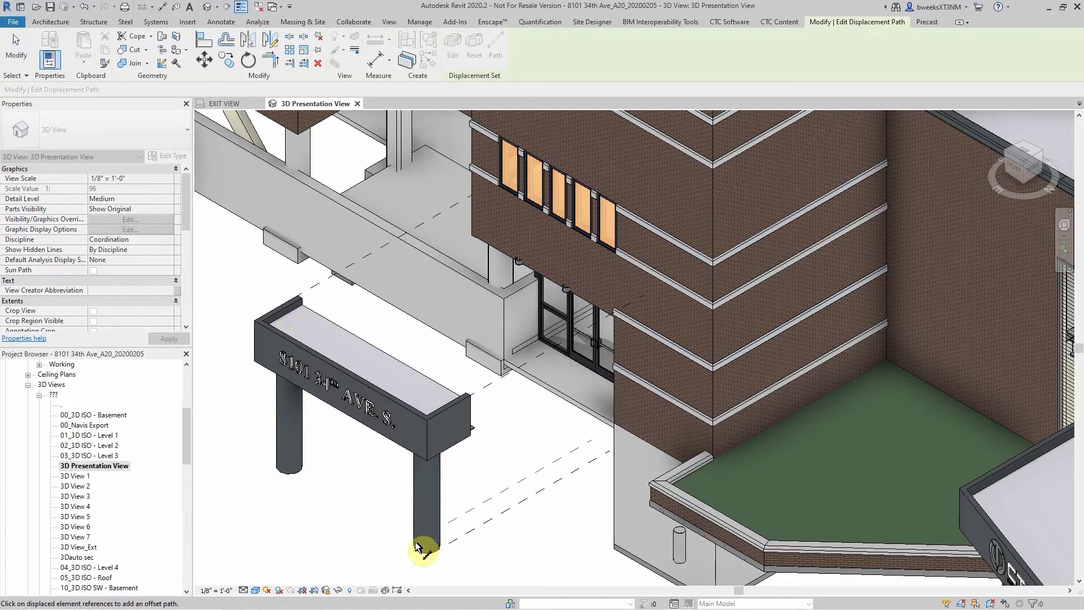
left_click(286, 465)
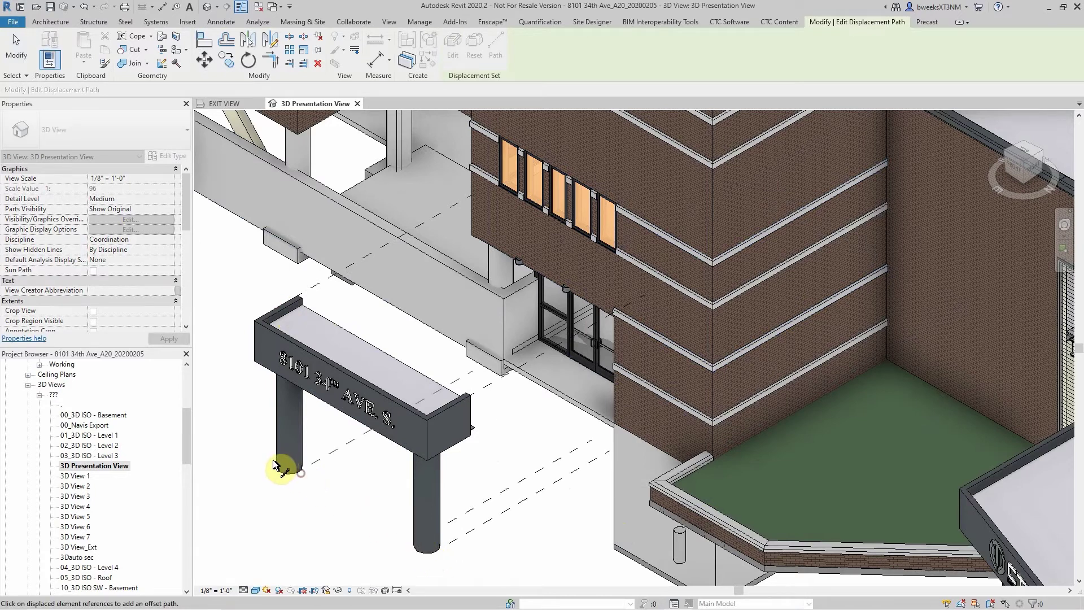
left_click(457, 448)
scroll(550, 361, "down", 4)
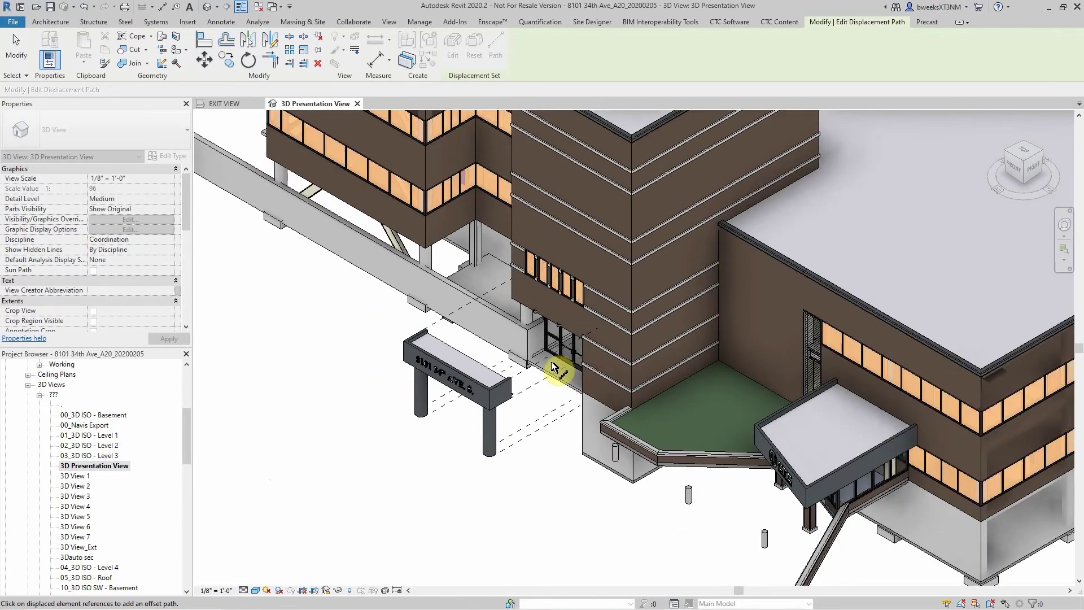
scroll(563, 389, "down", 3)
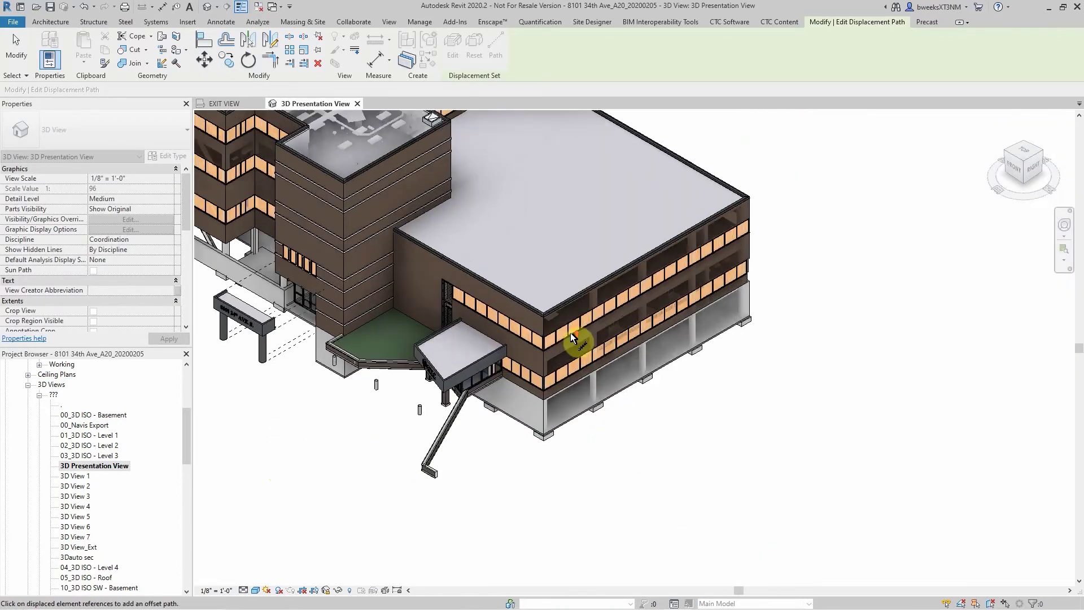
scroll(759, 364, "up", 2)
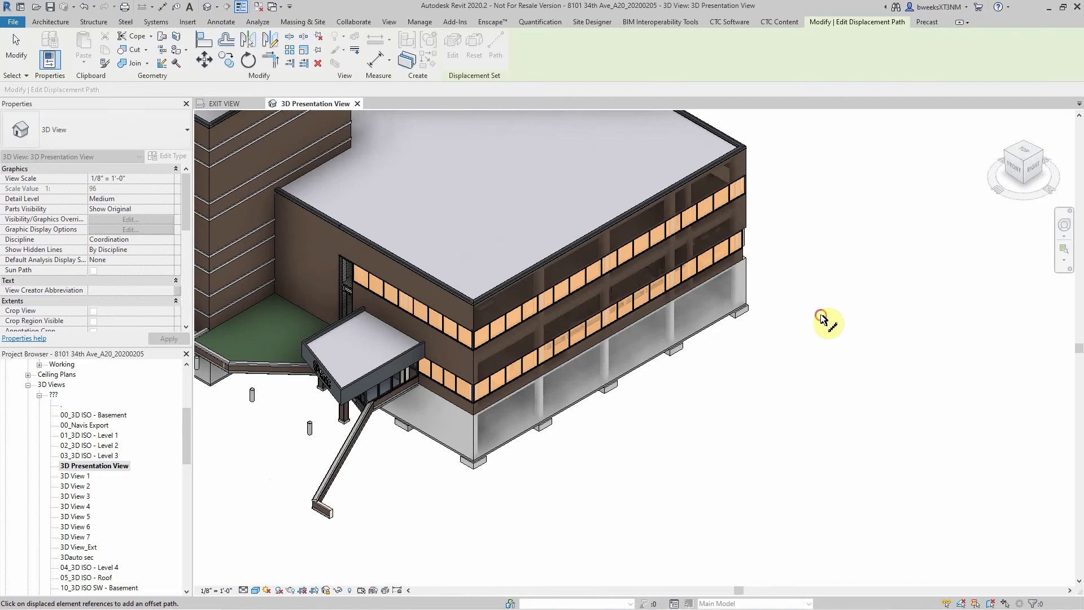
key("Escape")
Make a new displacement set from the six stacked side facade walls.
left_click(747, 163)
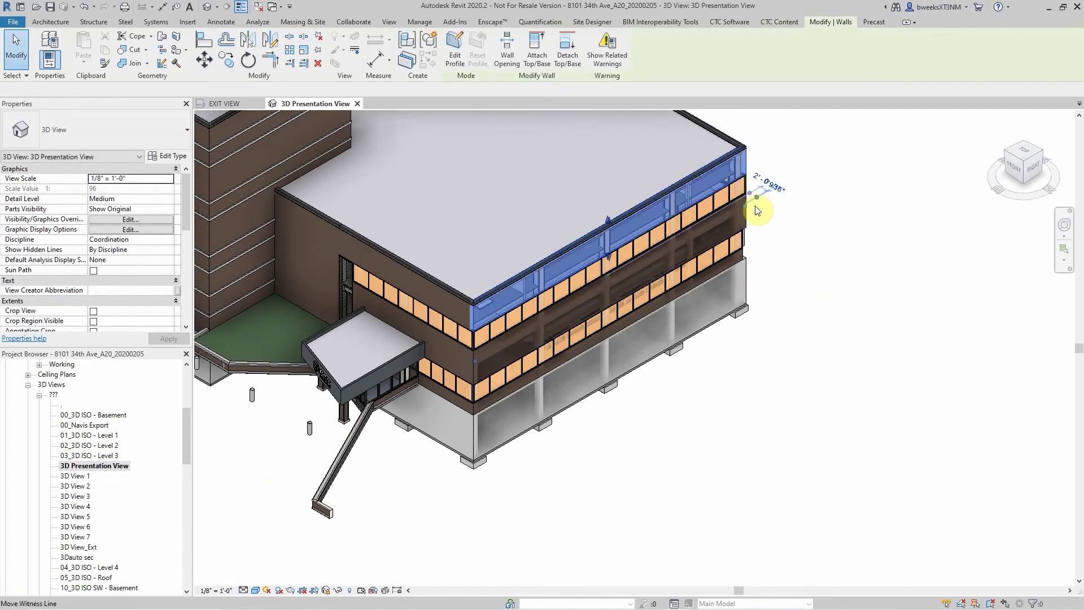
left_click(737, 192, "ctrl")
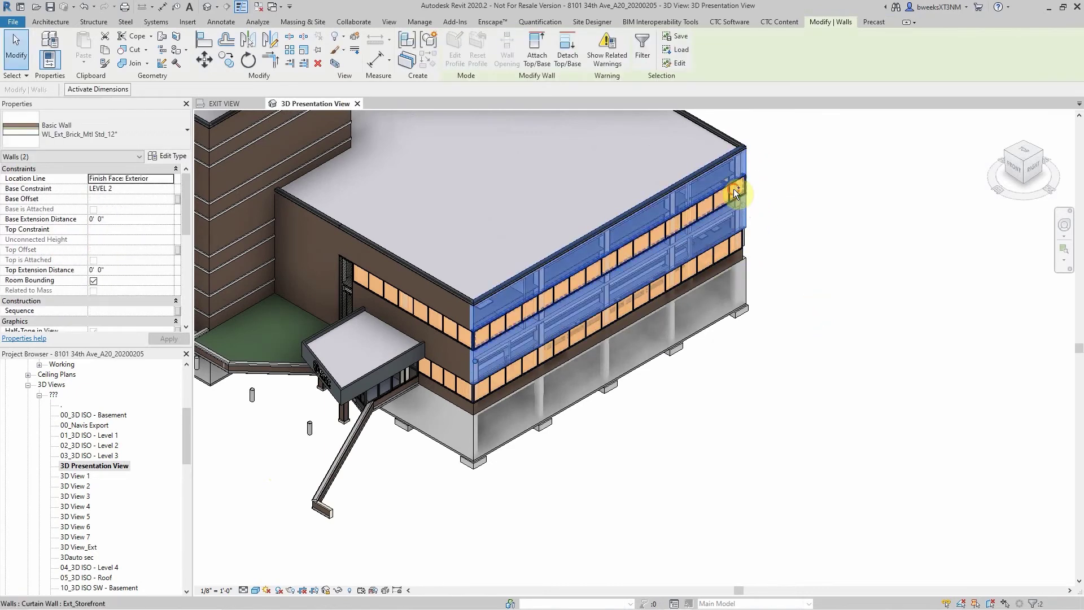
left_click(730, 252, "ctrl")
left_click(745, 254, "ctrl")
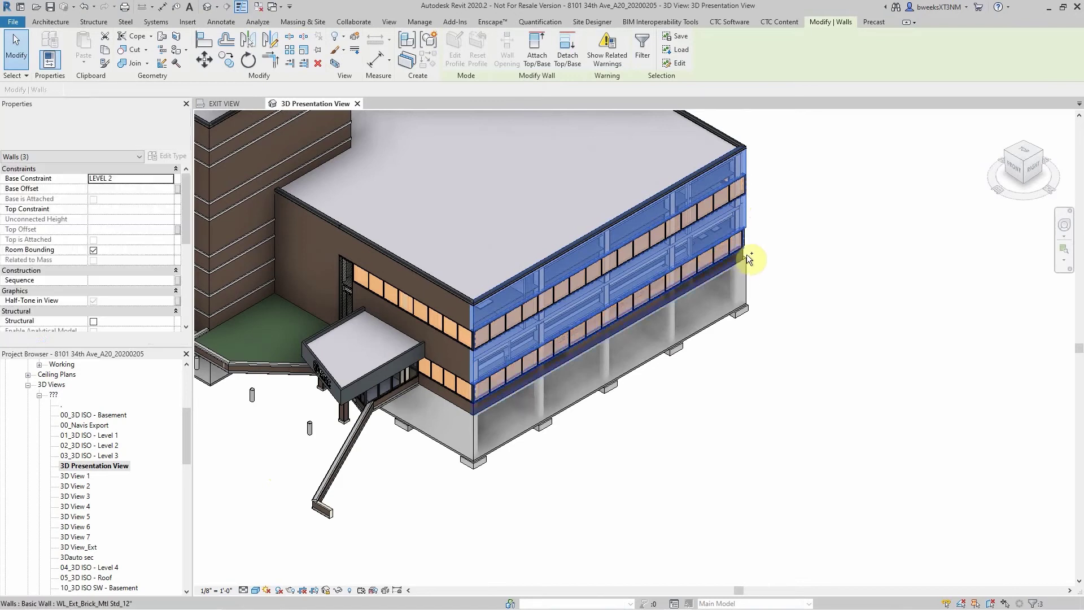
left_click(744, 266, "ctrl")
left_click(747, 271, "ctrl")
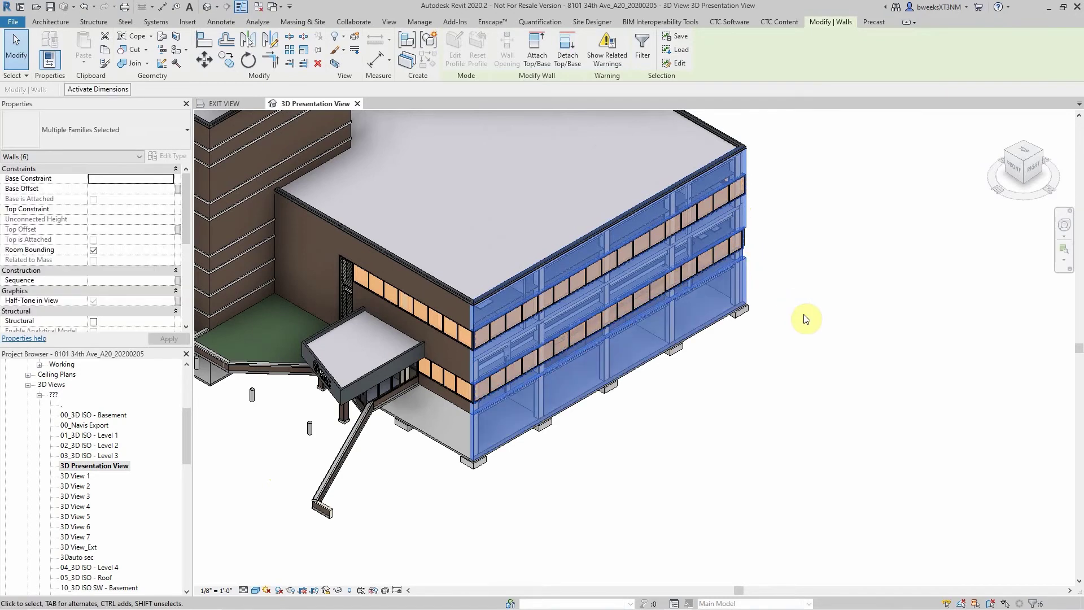
left_click(405, 59)
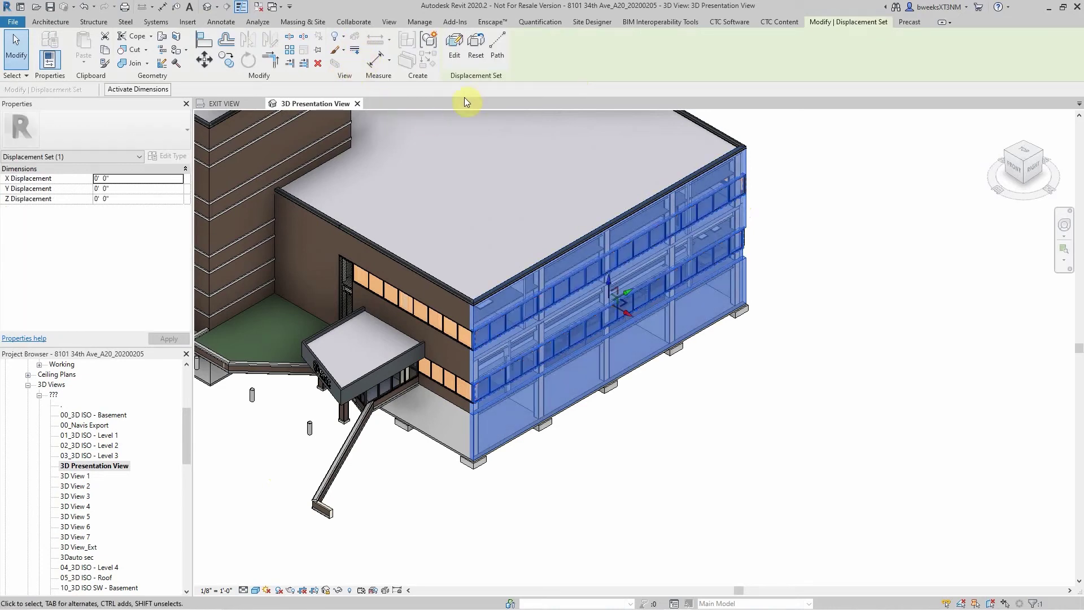
Move the facade wall displacement set 25' out from the building.
left_click(205, 59)
left_click(681, 414)
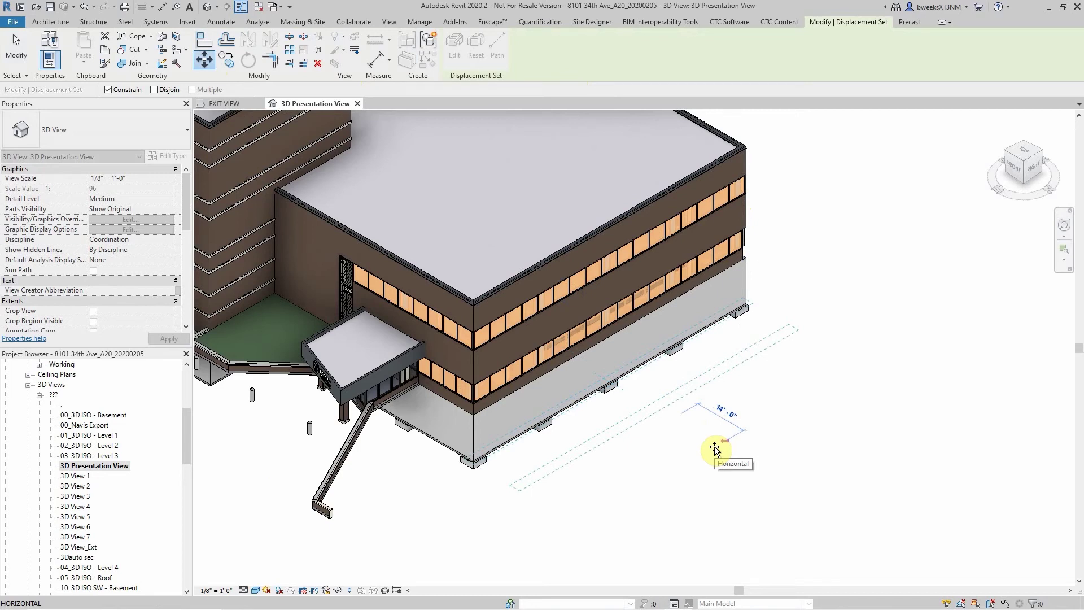
type("25'")
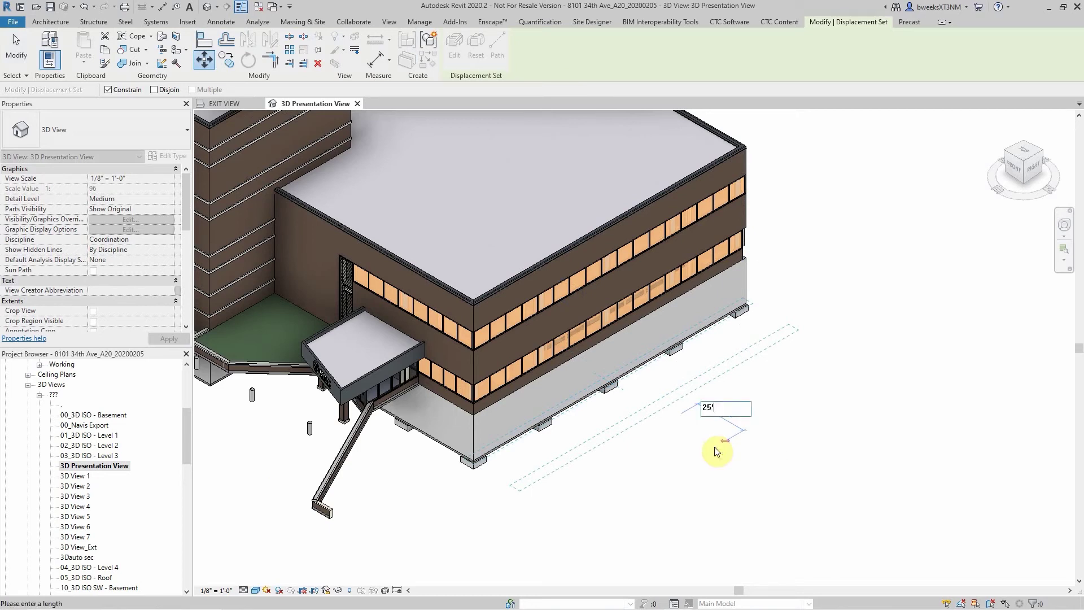
key("Return")
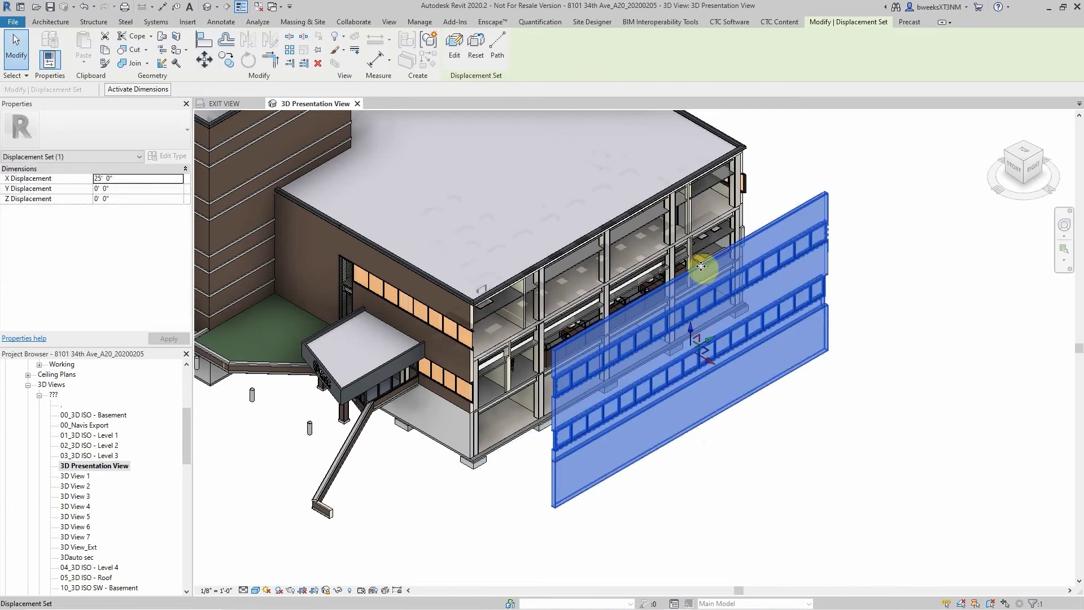
left_click(842, 154)
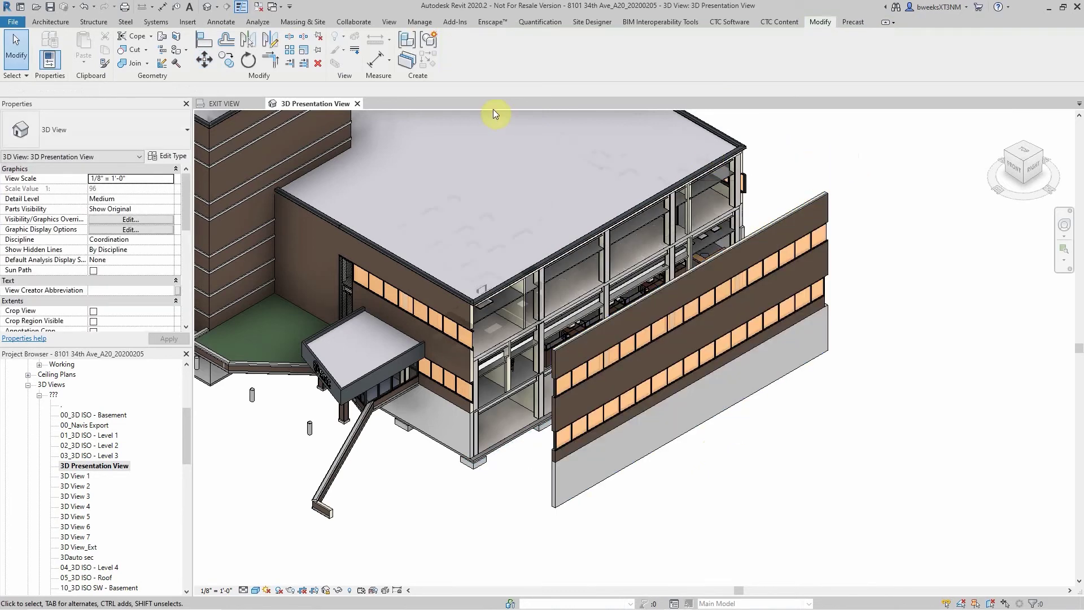
Add dashed paths from the displaced facade walls' bottom and panel corners back to the building.
left_click(704, 315)
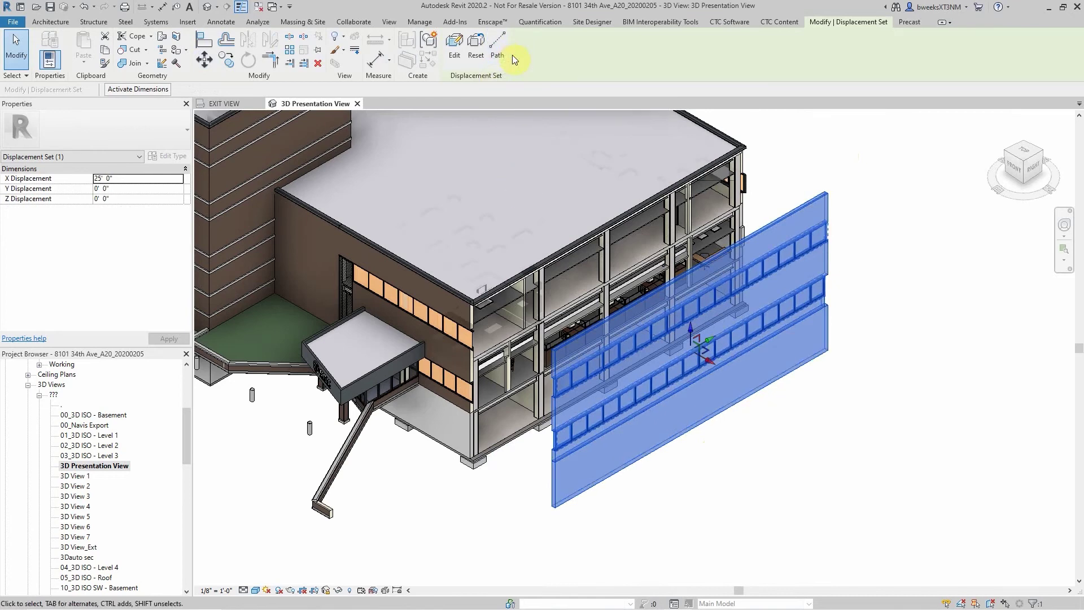
left_click(497, 45)
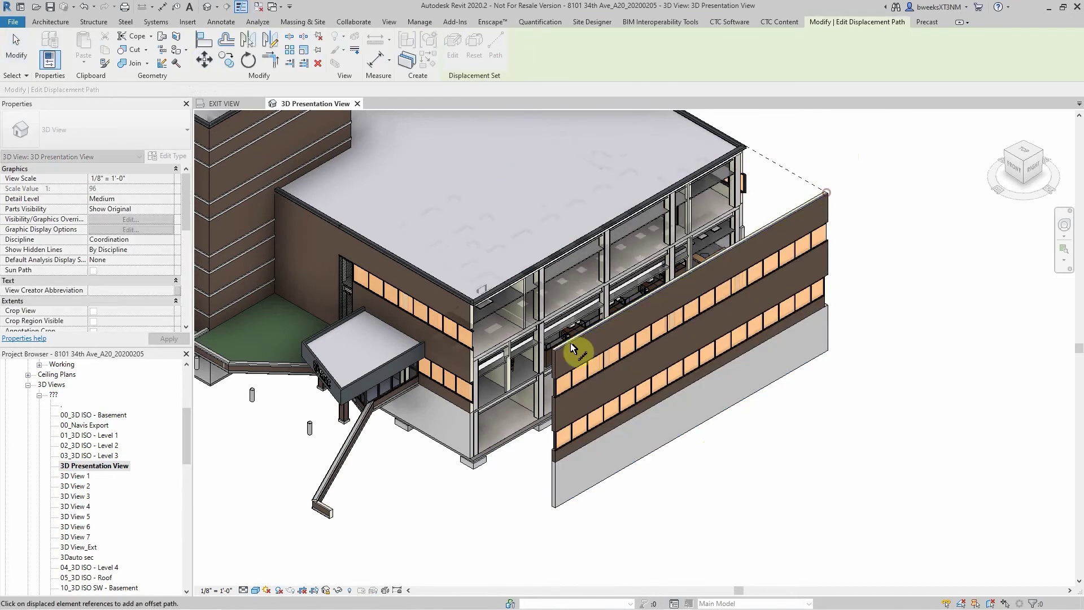
left_click(554, 506)
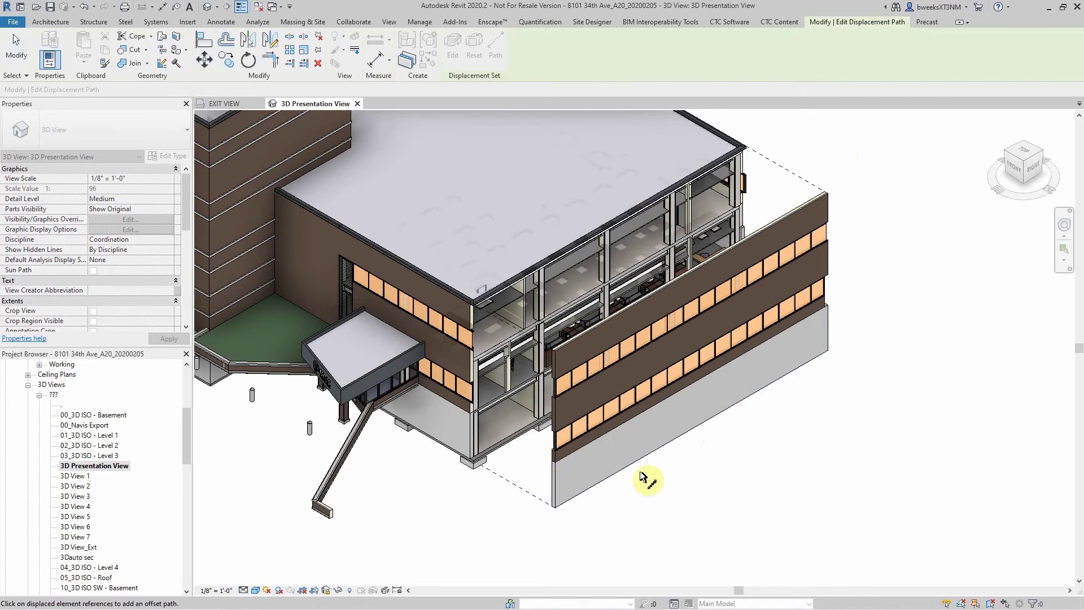
left_click(556, 448)
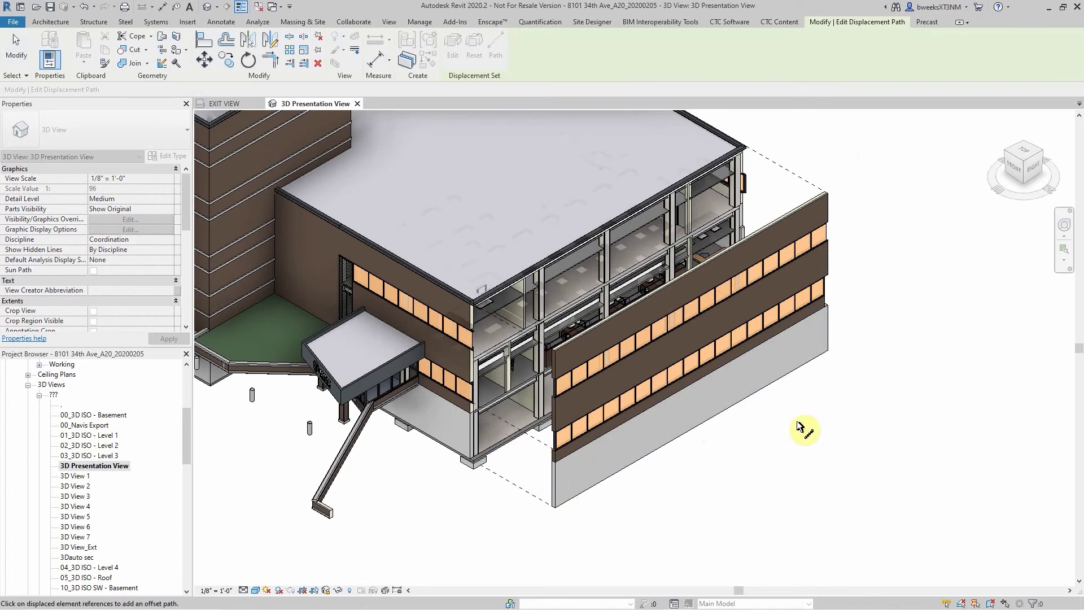
scroll(915, 310, "down", 3)
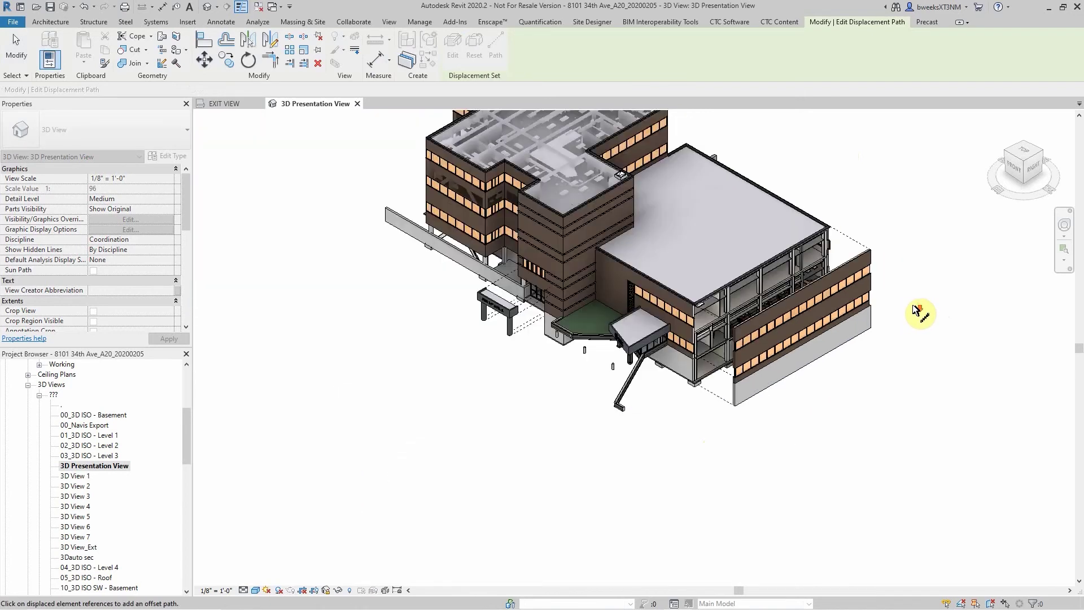
scroll(916, 310, "up", 3)
key("Escape")
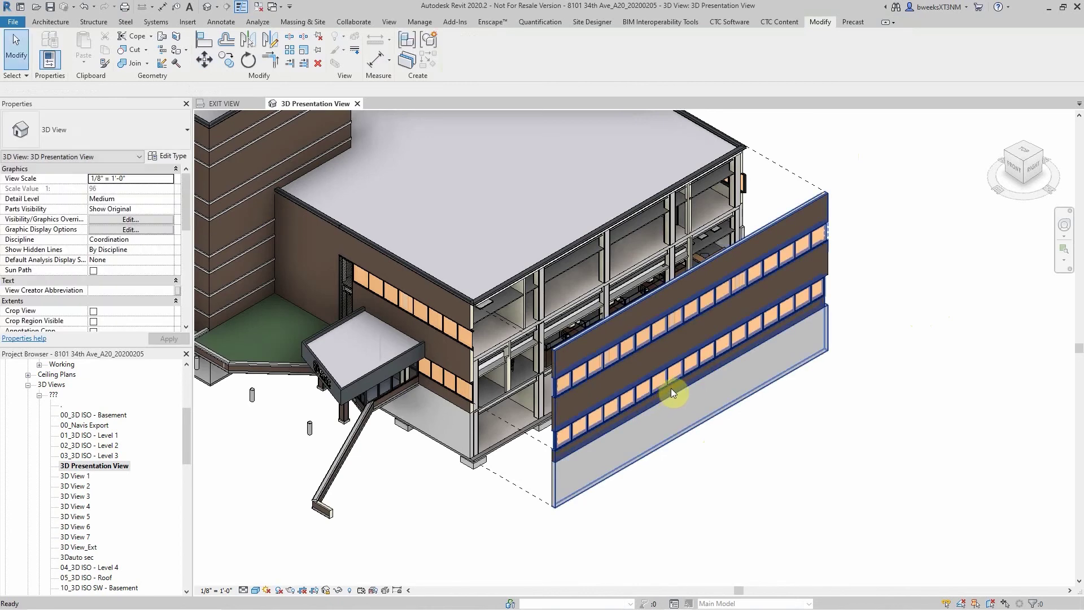
key("Escape")
scroll(842, 486, "down", 4)
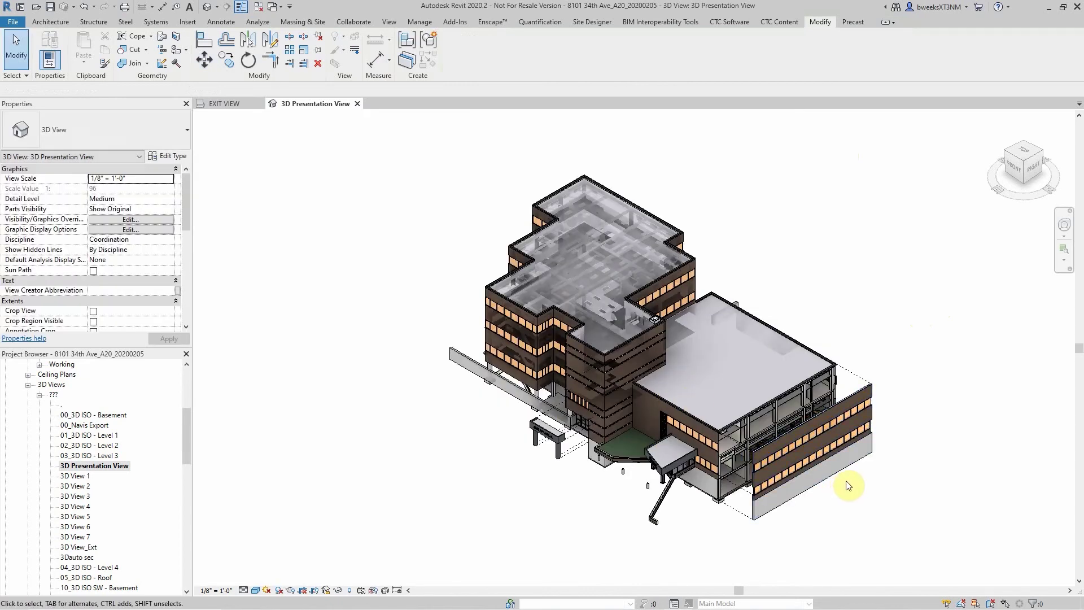